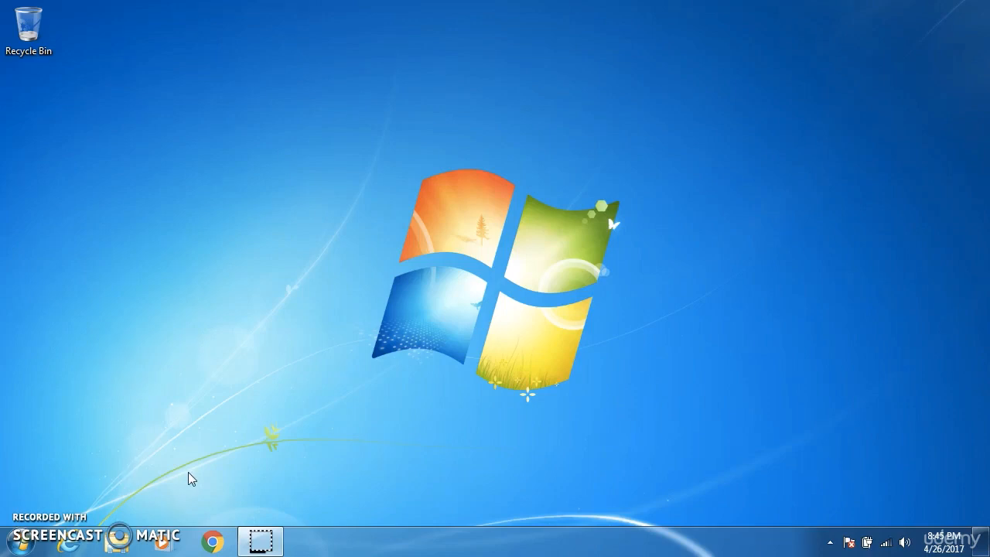
# - Open the Chrome browser and go to the python.org website
pyautogui.click(213, 542)
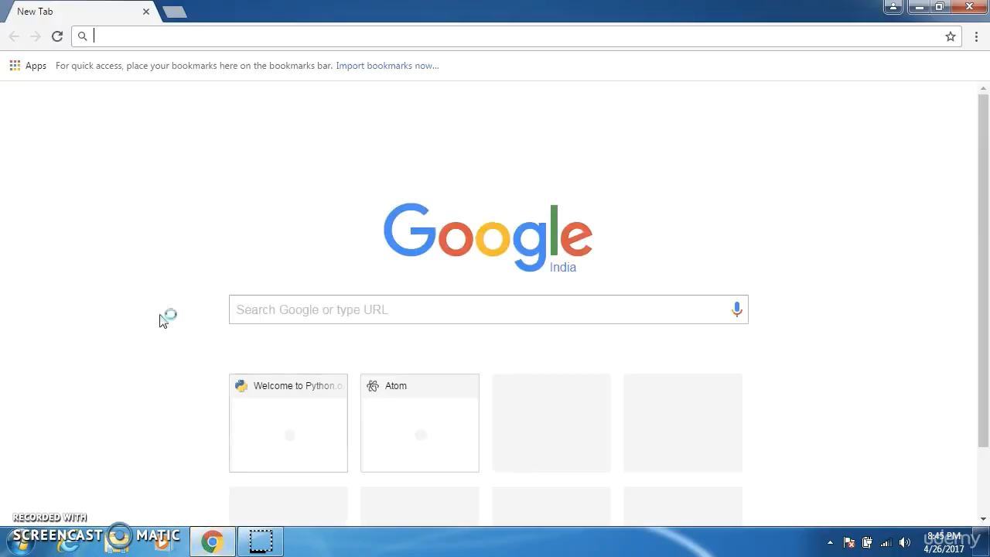
pyautogui.click(164, 36)
pyautogui.write('pt')
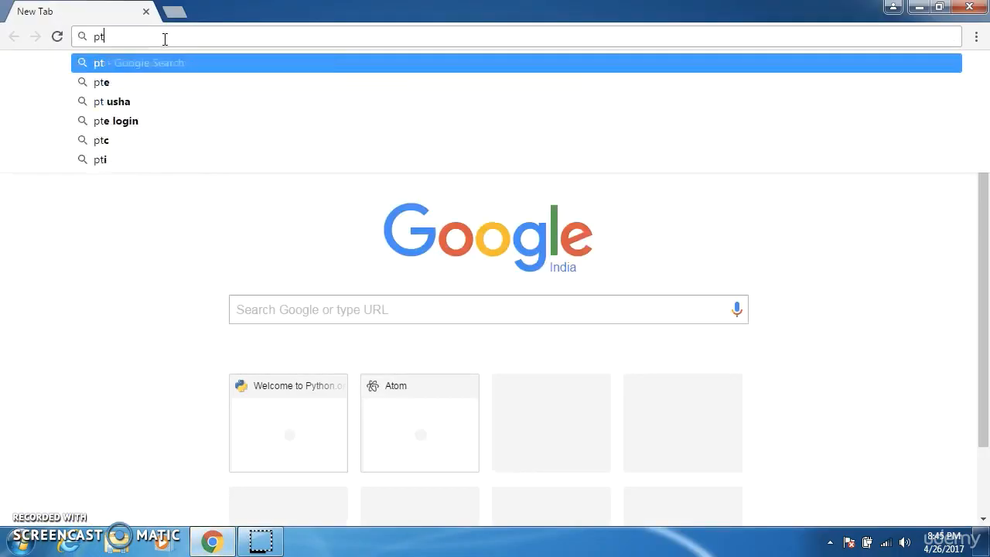
pyautogui.press('BackSpace')
pyautogui.write('yth')
pyautogui.press('Return')
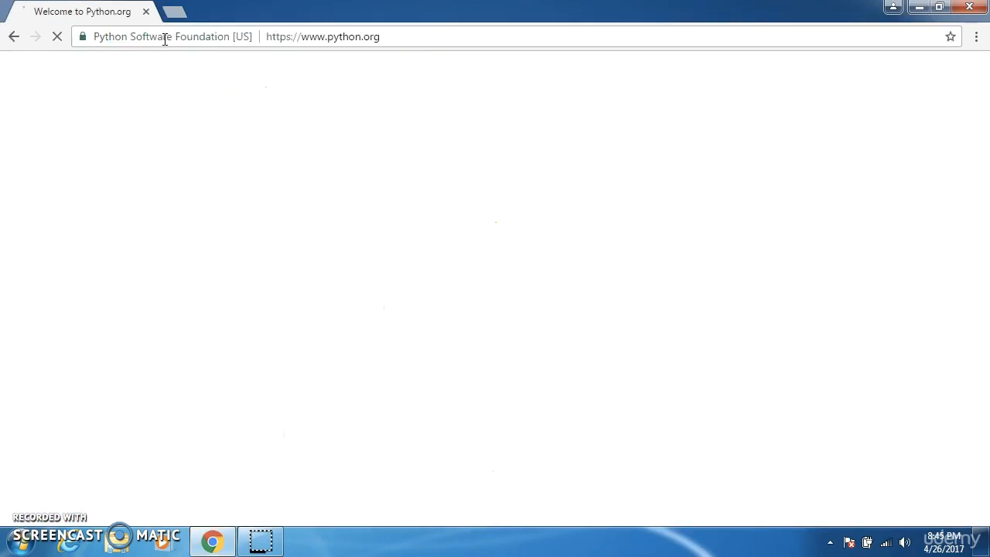
# - Open the Python 3.6.1 release page and download the Windows x86-64 executable installer from its Files table
pyautogui.scroll(-2, 988, 105)
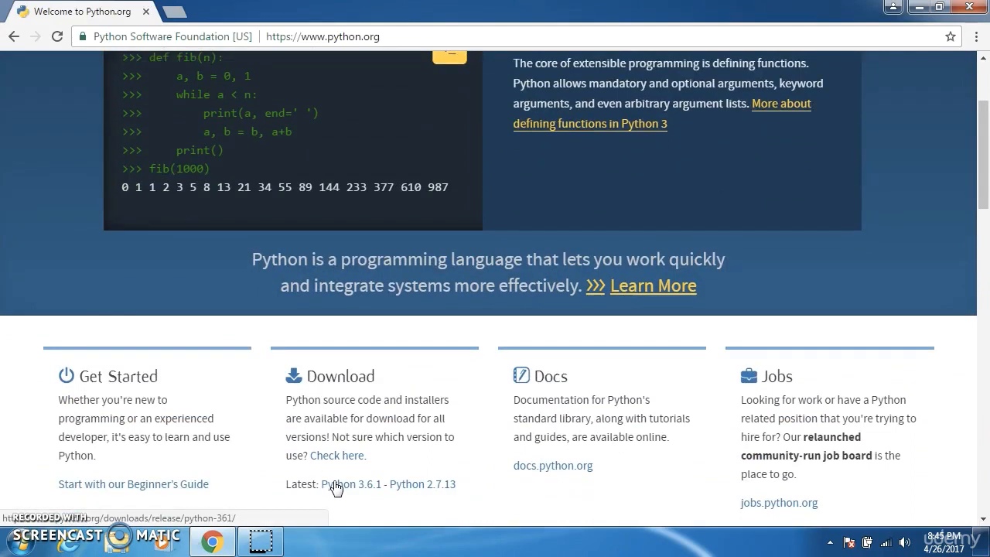
pyautogui.click(335, 486)
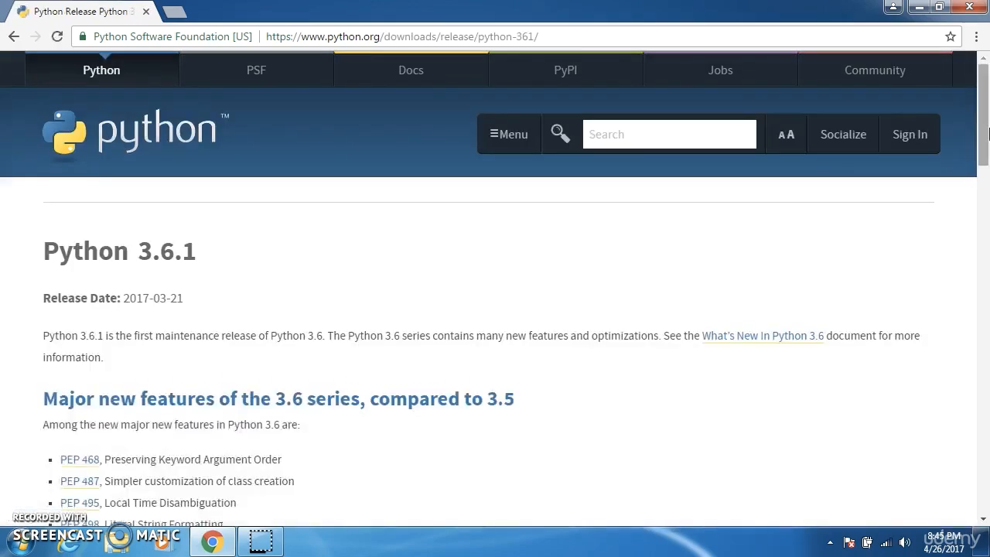
pyautogui.moveTo(988, 134); pyautogui.dragTo(987, 385)
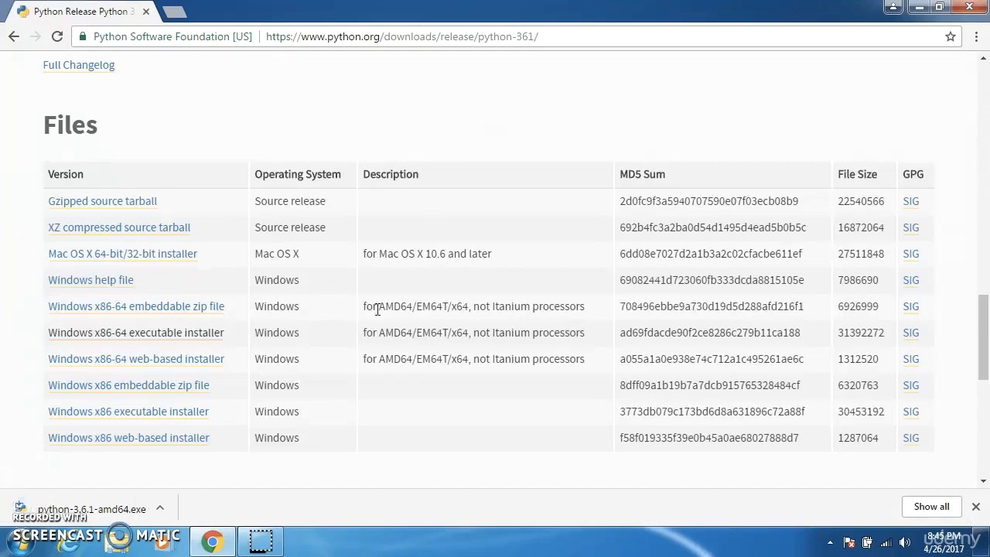
# - Run python-3.6.1-amd64.exe and install Python with default settings, with Add Python 3.6 to PATH enabled
pyautogui.click(106, 512)
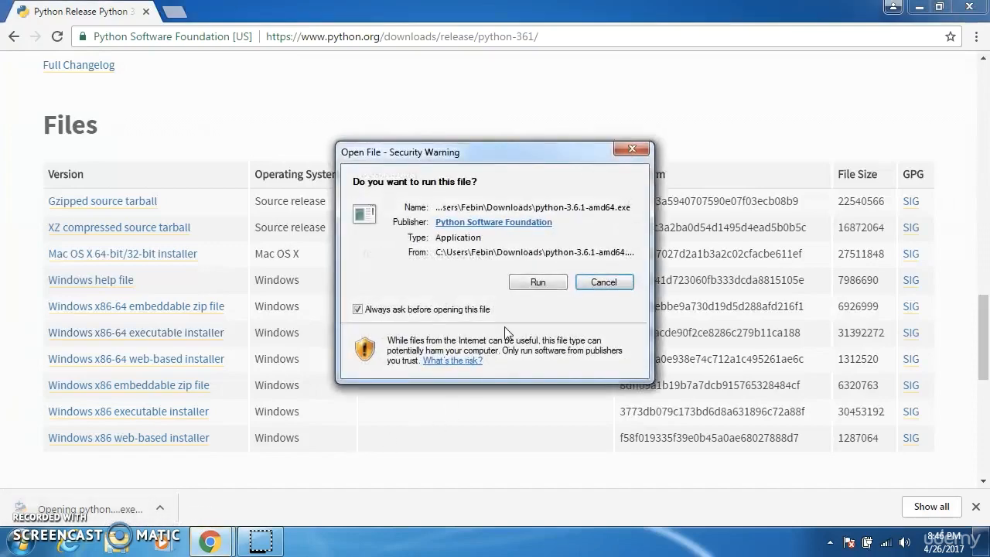
pyautogui.click(530, 284)
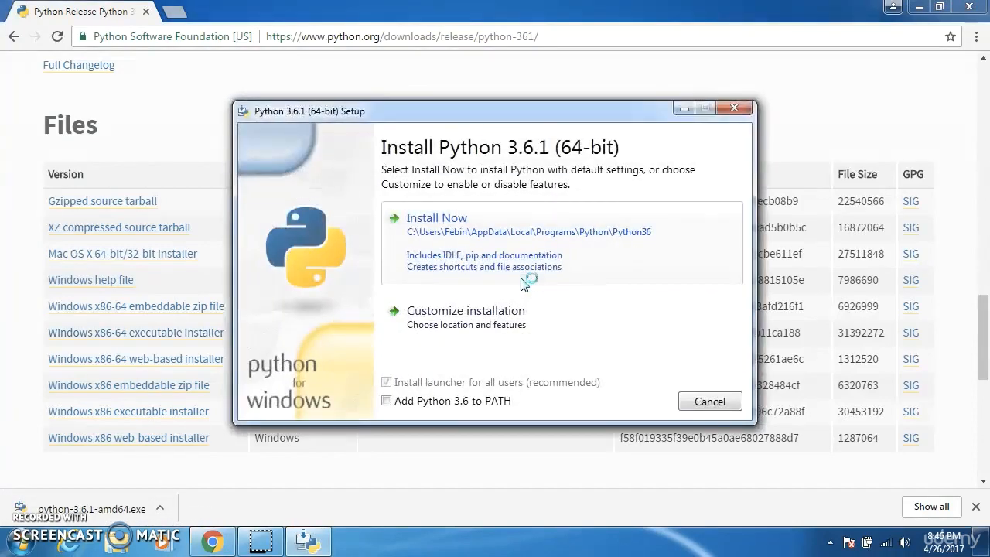
pyautogui.click(422, 402)
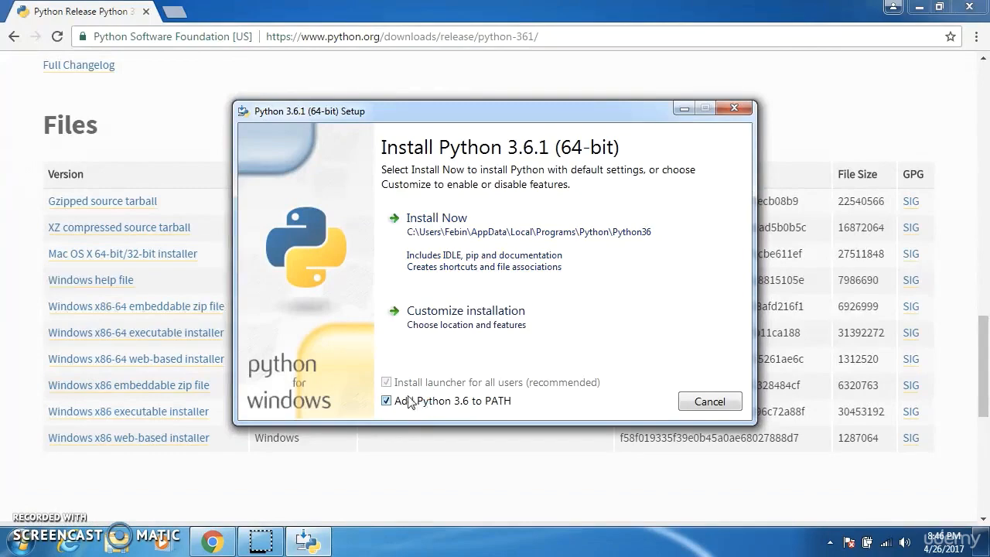
pyautogui.click(483, 239)
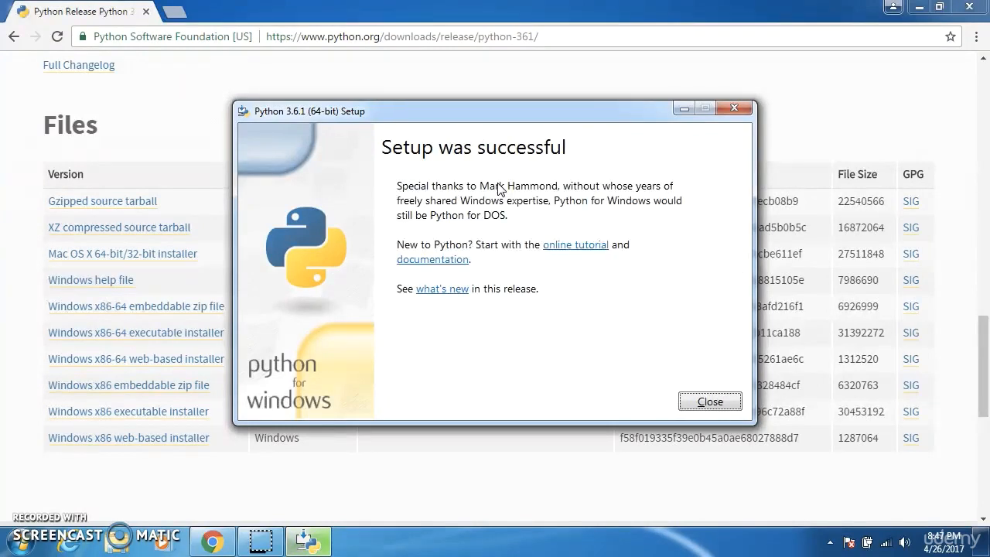
pyautogui.click(711, 401)
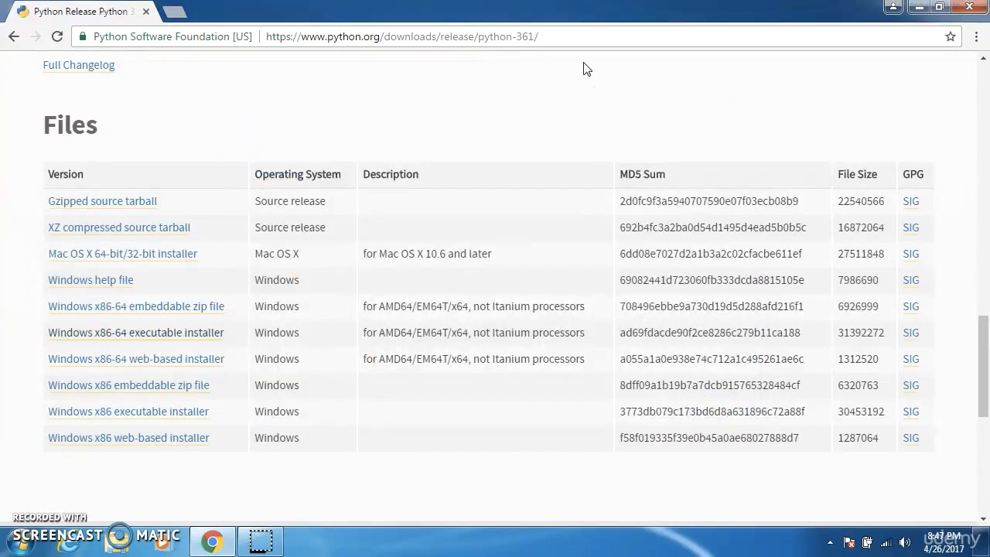
# - Go to atom.io and download the Windows 64-bit installer of the Atom text editor
pyautogui.click(567, 39)
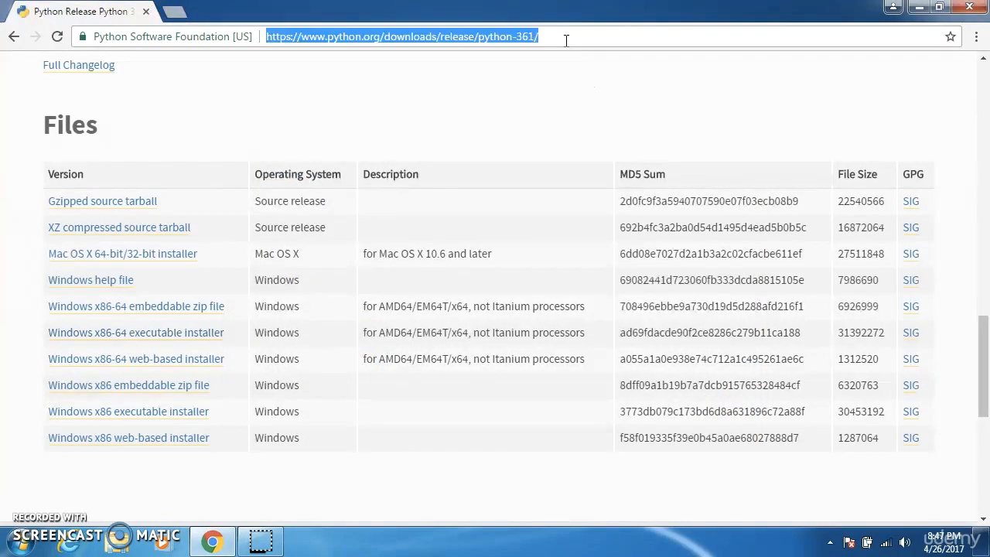
pyautogui.write('atom.io')
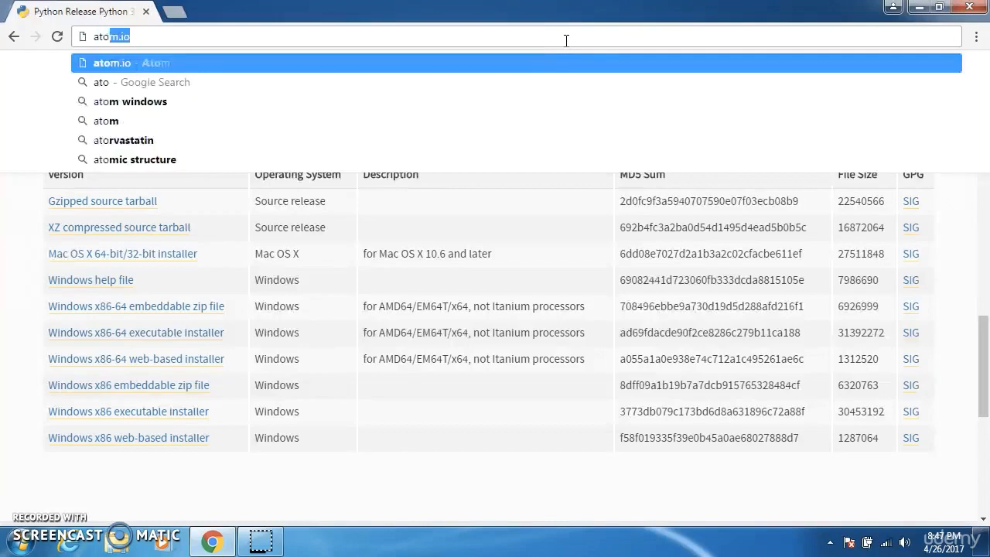
pyautogui.press('Return')
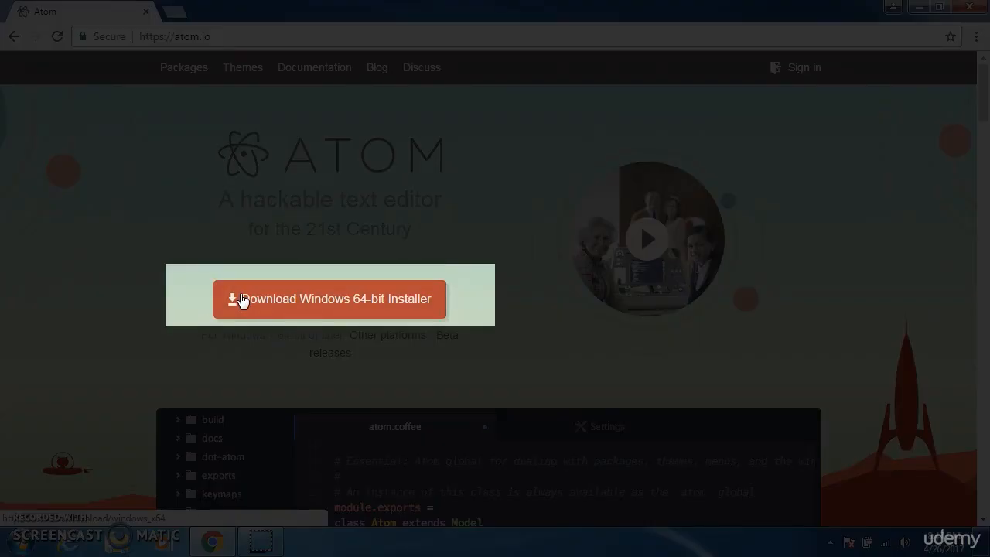
pyautogui.click(241, 299)
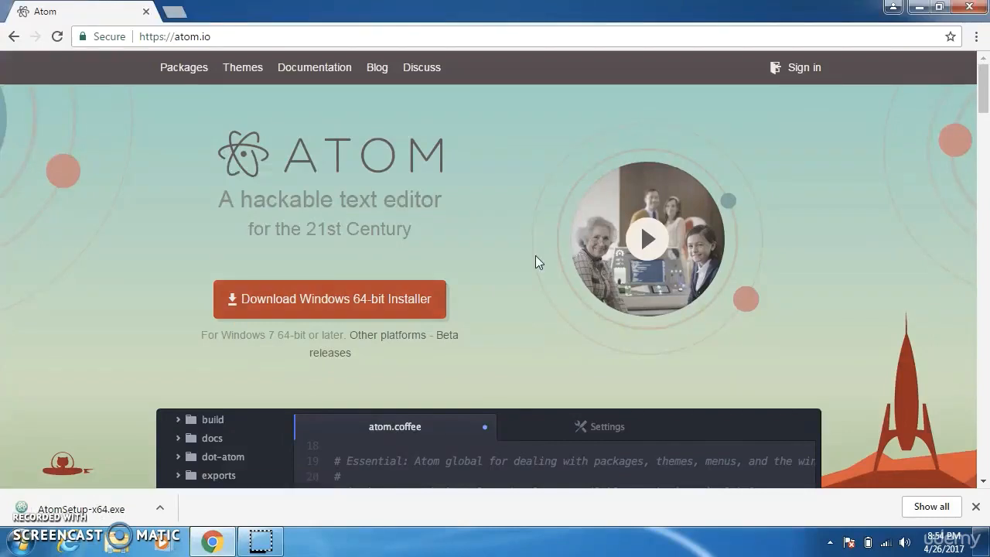
# - Run the downloaded AtomSetup-x64.exe and allow it past the security warning to install Atom
pyautogui.moveTo(536, 255); pyautogui.dragTo(19, 417)
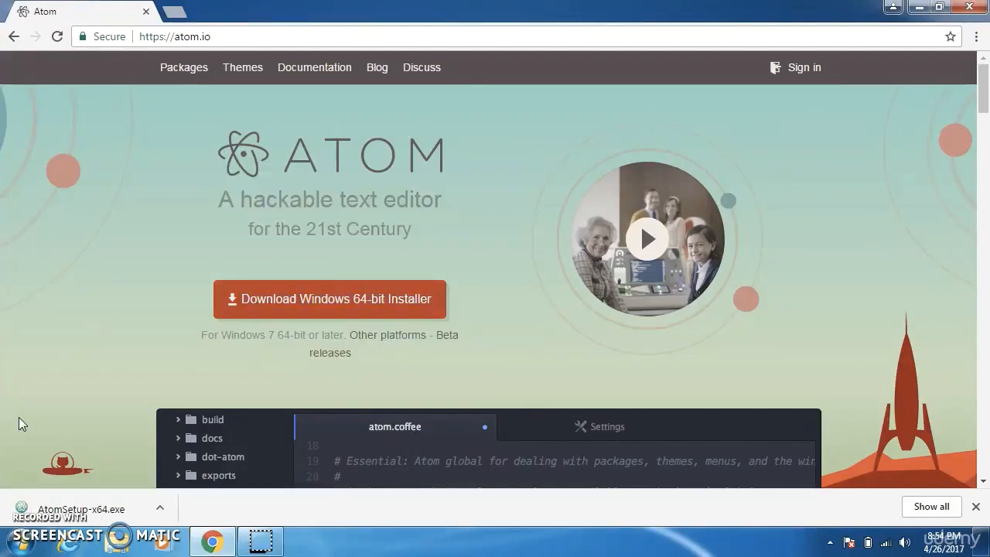
pyautogui.click(80, 495)
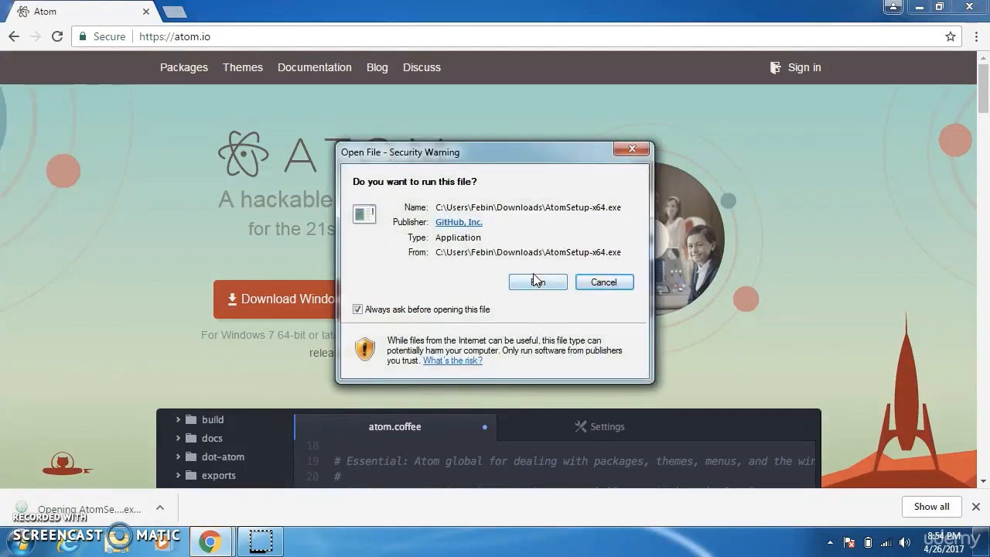
pyautogui.click(534, 277)
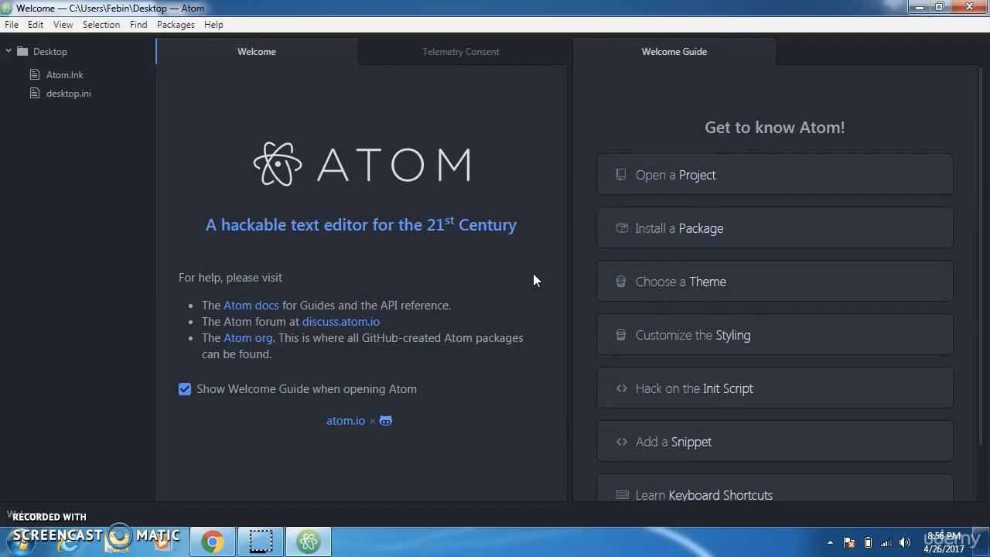
# - Close the Welcome, Telemetry Consent and Welcome Guide pages in Atom
pyautogui.click(345, 51)
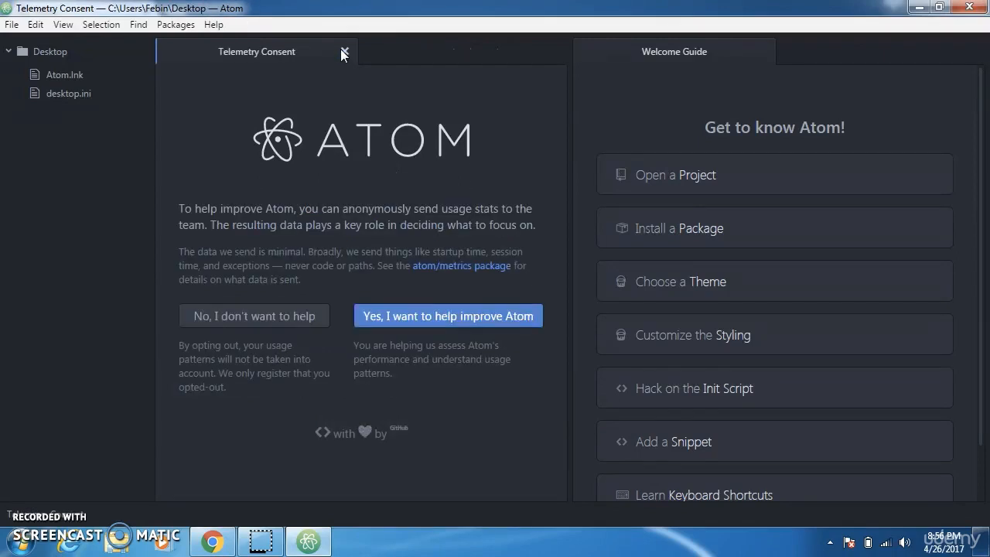
pyautogui.click(345, 51)
pyautogui.click(345, 51)
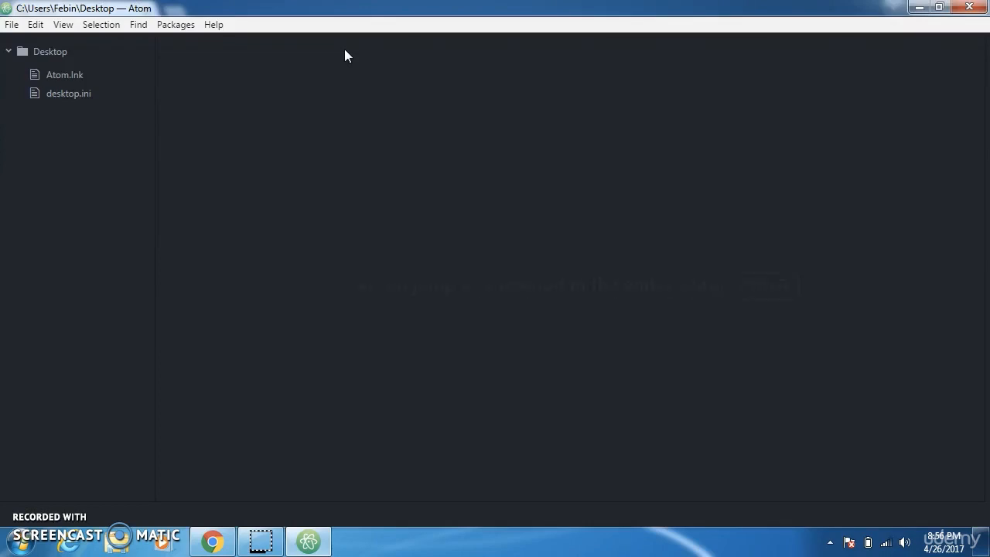
# - Create a new file and save it on the Desktop as HelloWorld.py
pyautogui.click(13, 26)
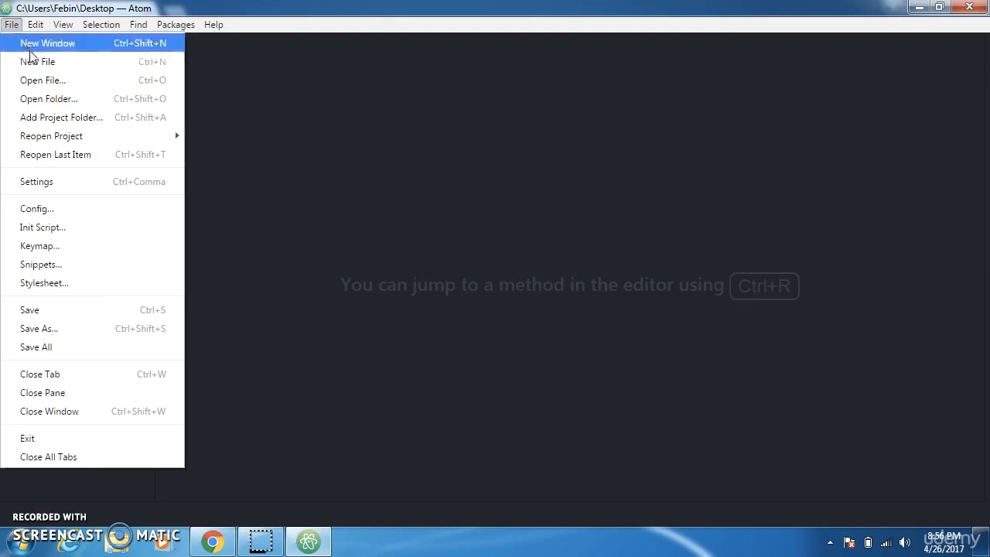
pyautogui.click(33, 60)
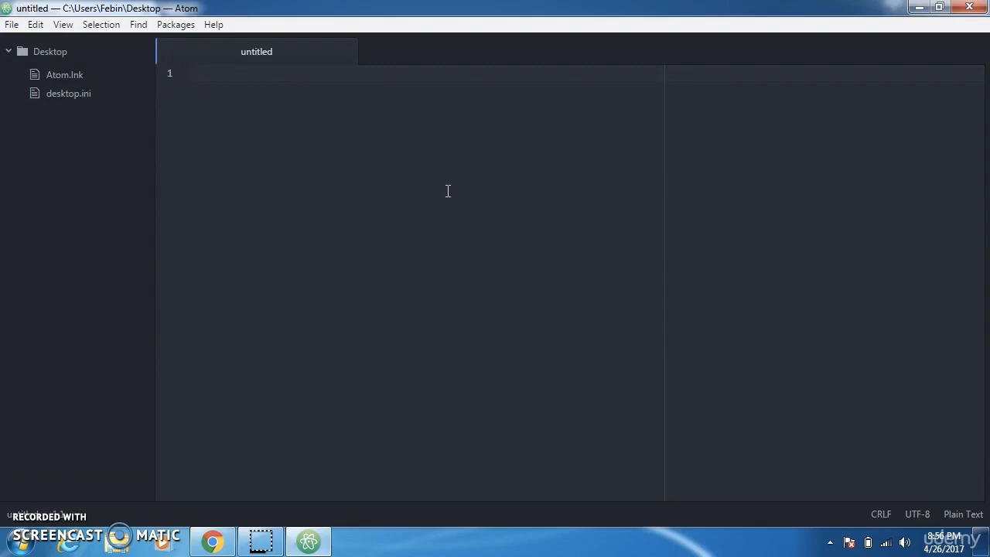
pyautogui.click(11, 24)
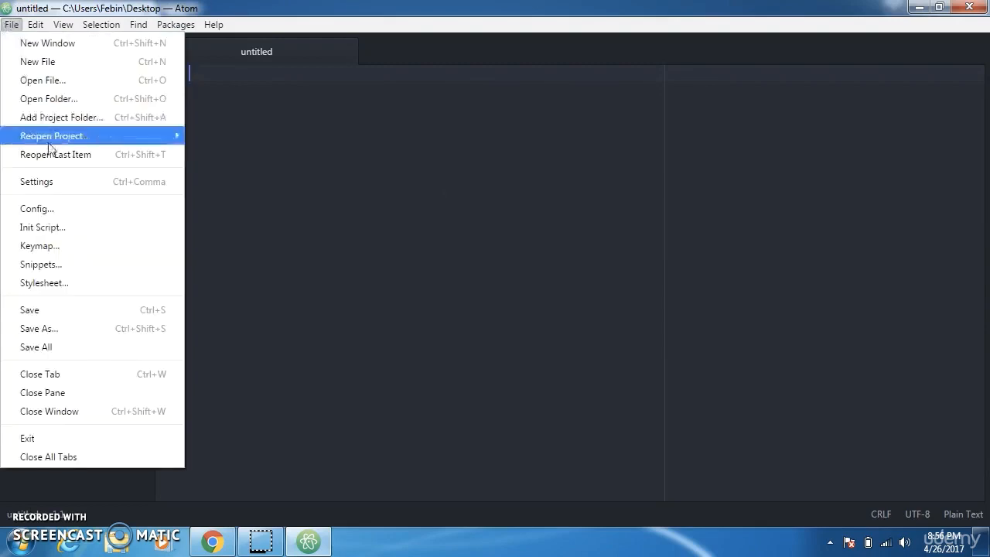
pyautogui.click(72, 308)
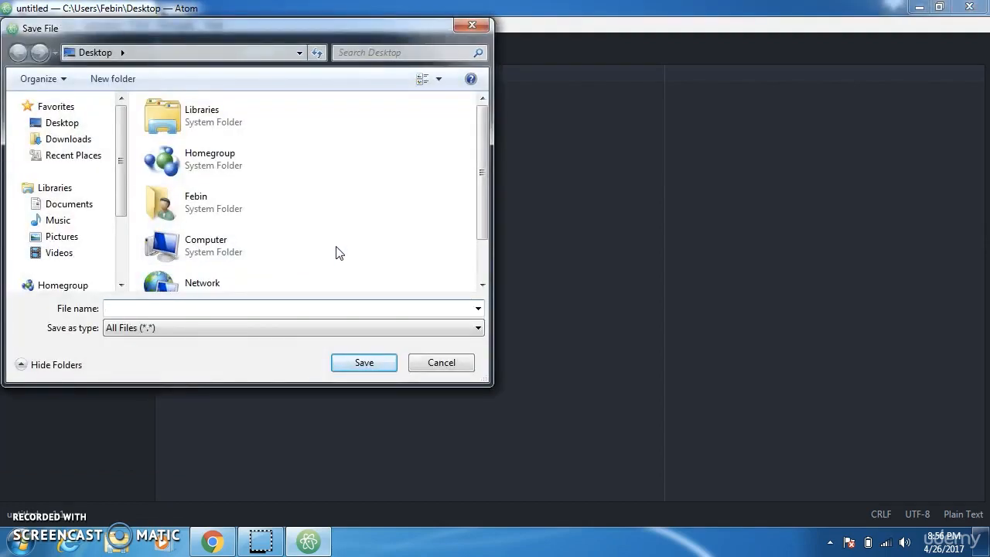
pyautogui.write('HelloWorld.py')
pyautogui.press('Return')
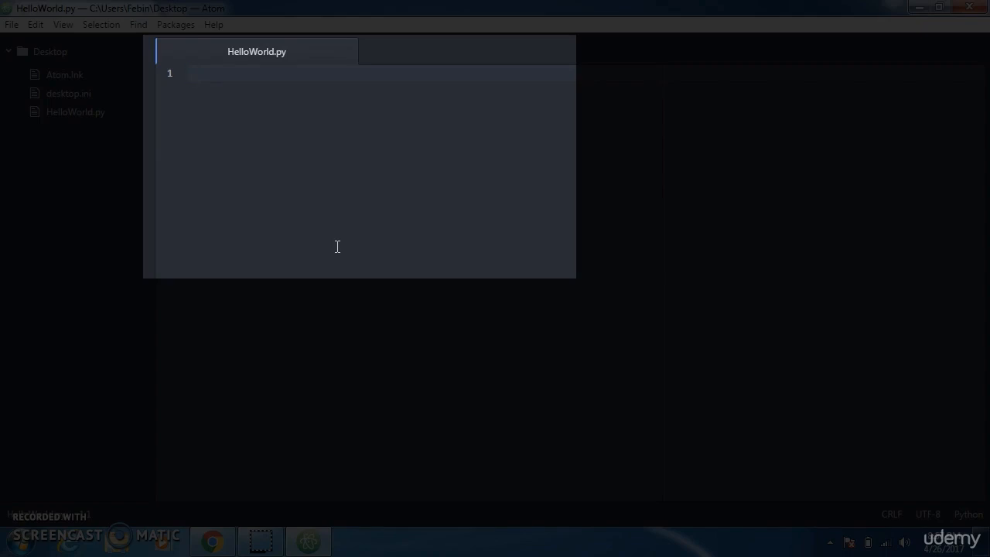
# - Write the line print("Hello, World!") in HelloWorld.py and save the file
pyautogui.write('print("Hello, World!')
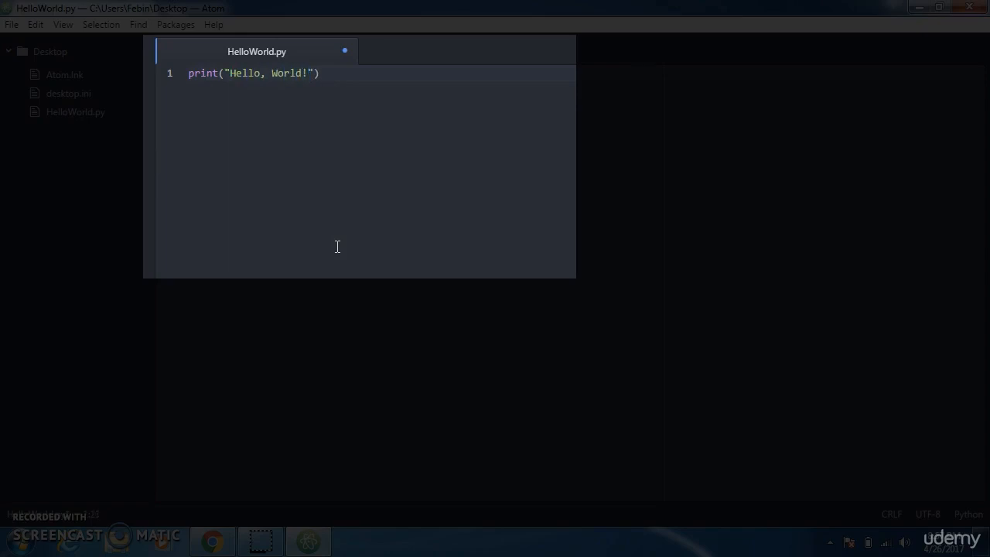
pyautogui.click(15, 26)
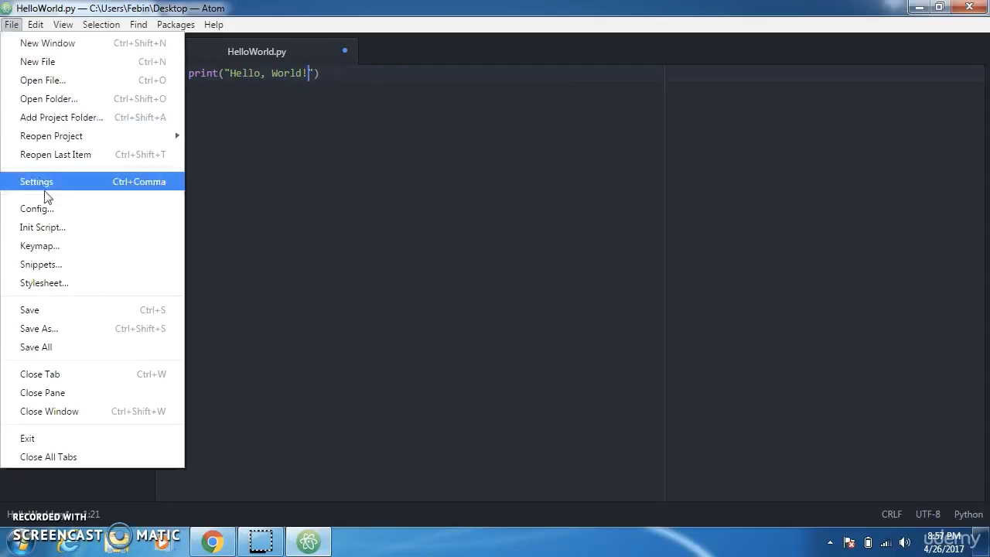
pyautogui.click(57, 310)
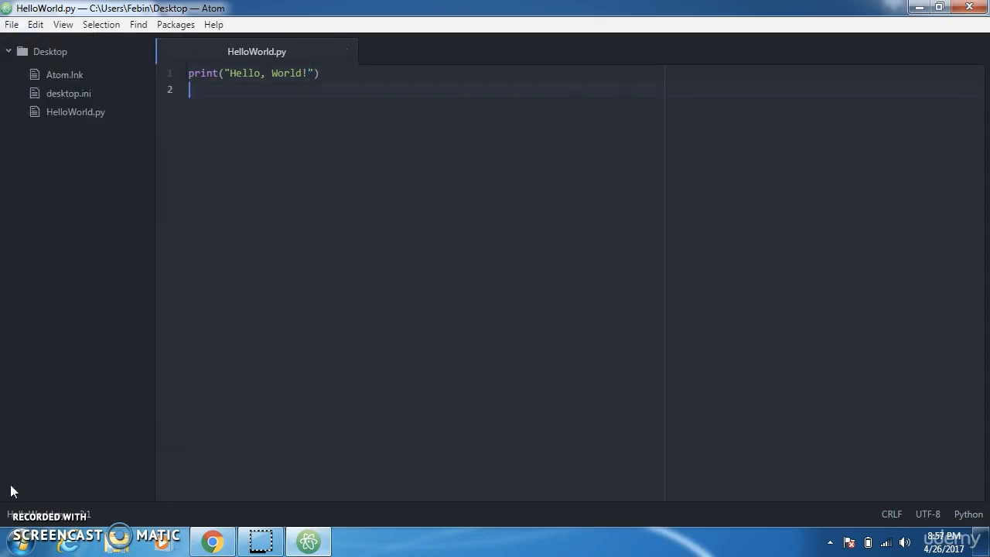
# - Open a Windows Command Prompt and run the script with py Desktop\HelloWorld.py
pyautogui.click(20, 542)
pyautogui.write('cmd')
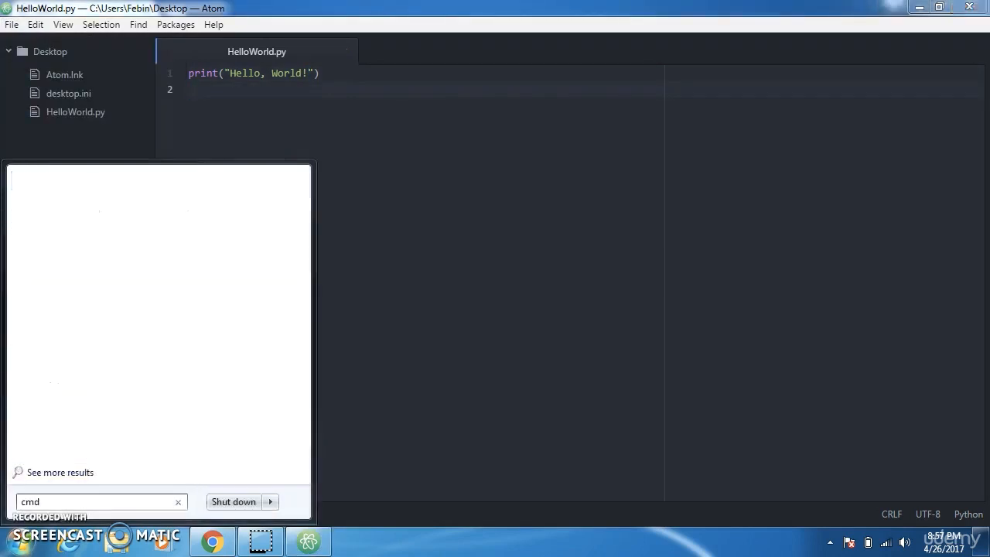
pyautogui.click(57, 203)
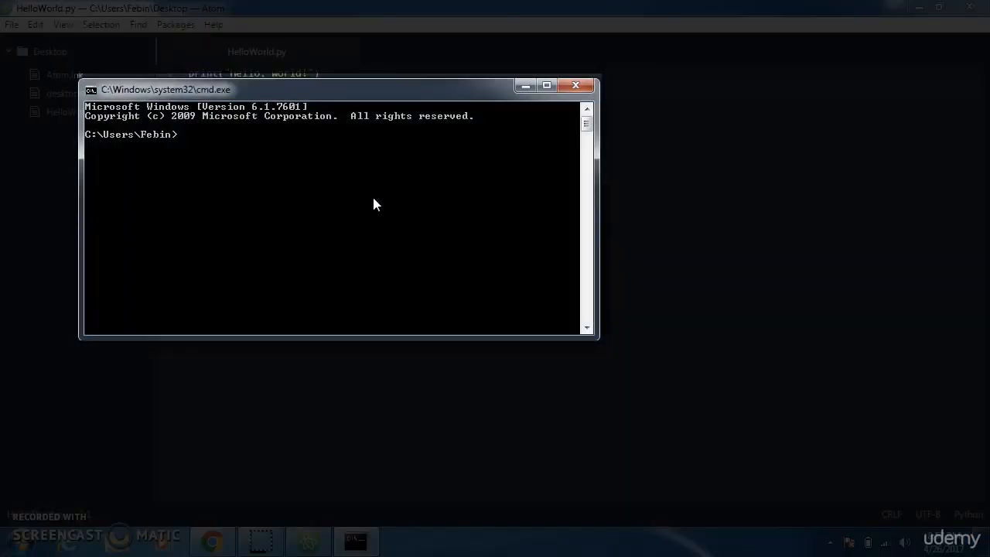
pyautogui.write('py Desktop\\HelloWorld.py')
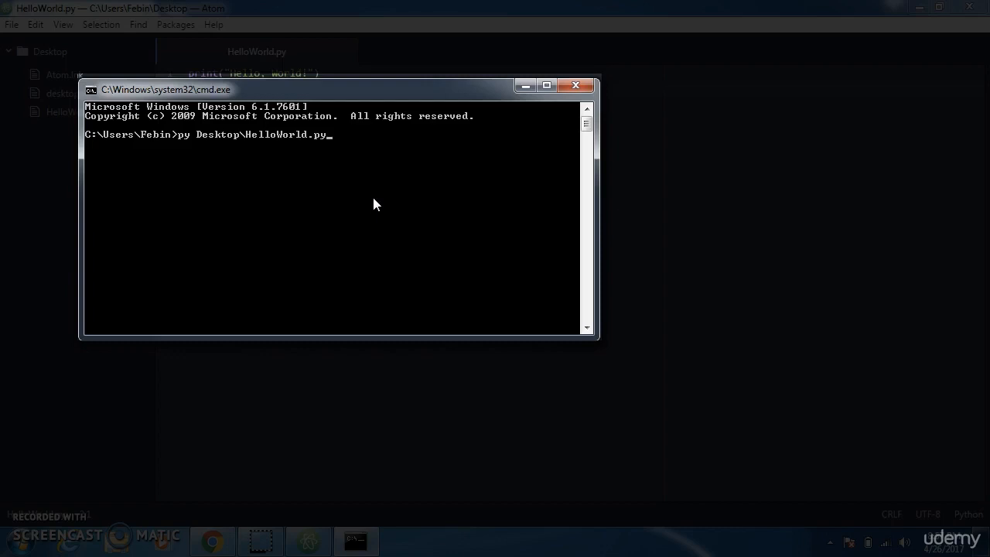
pyautogui.press('Return')
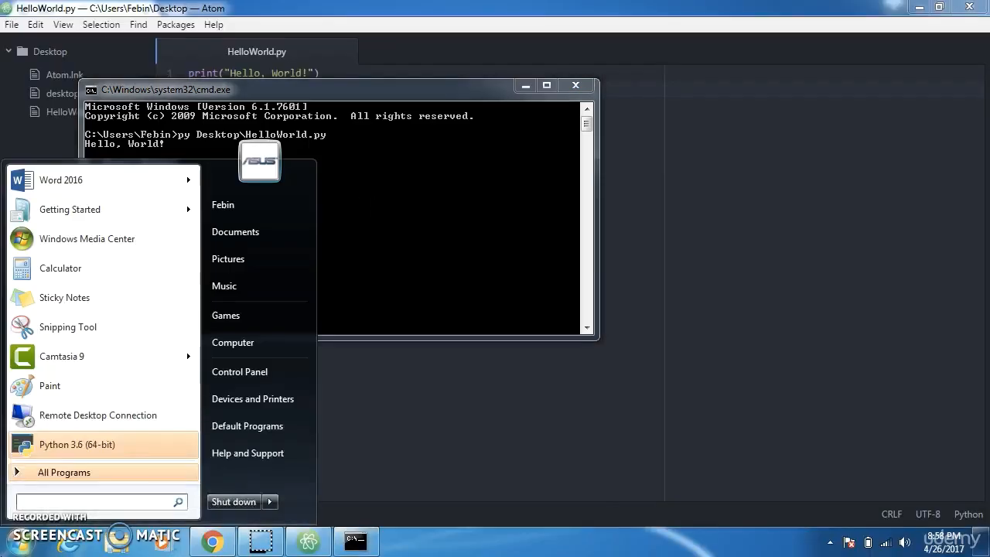
# - Find and launch IDLE (Python 3.6 64-bit) and maximize its shell window
pyautogui.write('idle')
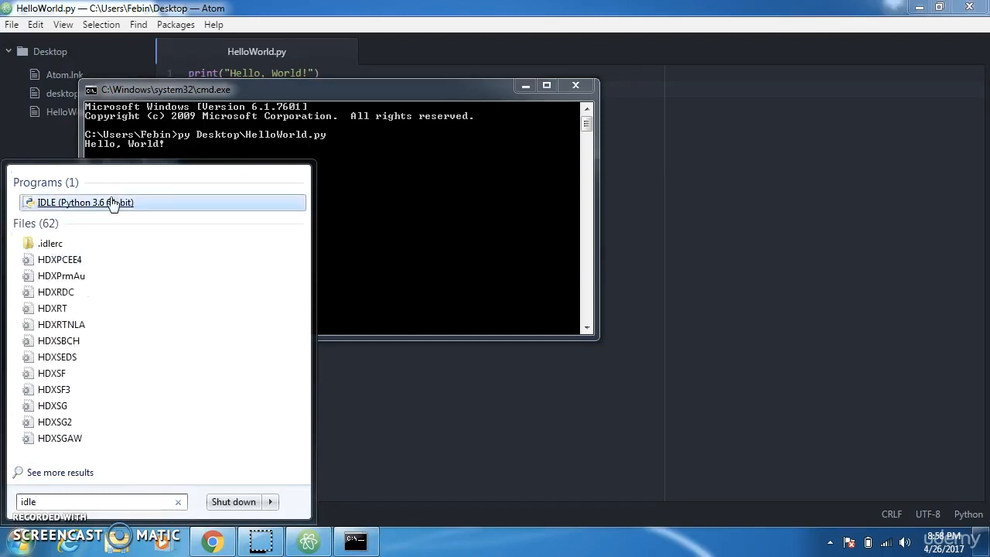
pyautogui.click(112, 203)
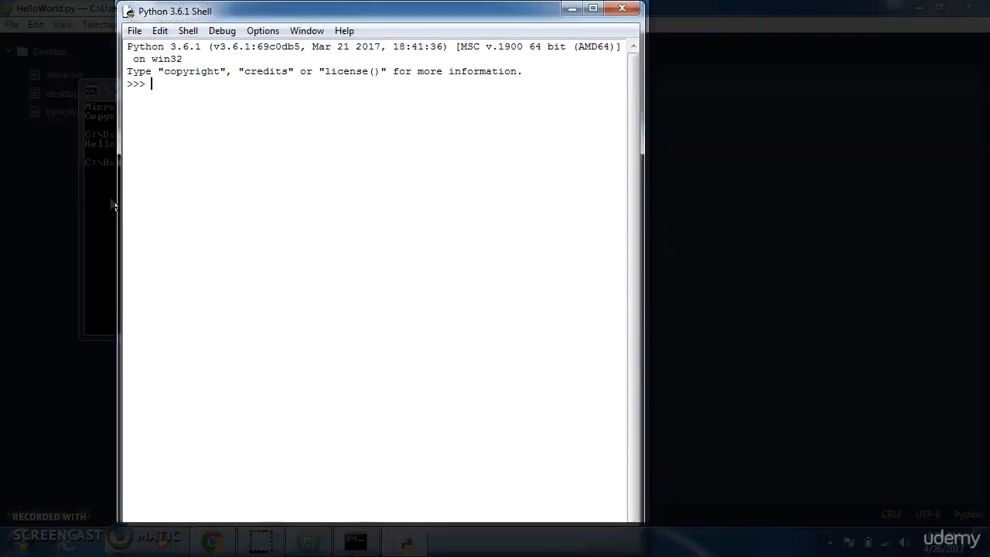
pyautogui.click(586, 9)
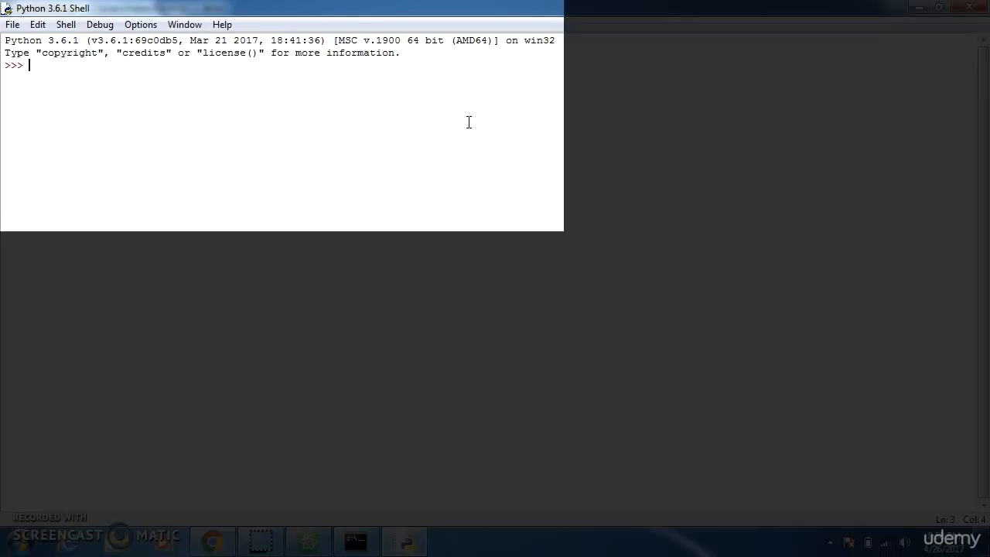
# - Run print("Hello, World!") in the Python 3.6.1 Shell
pyautogui.write('print')
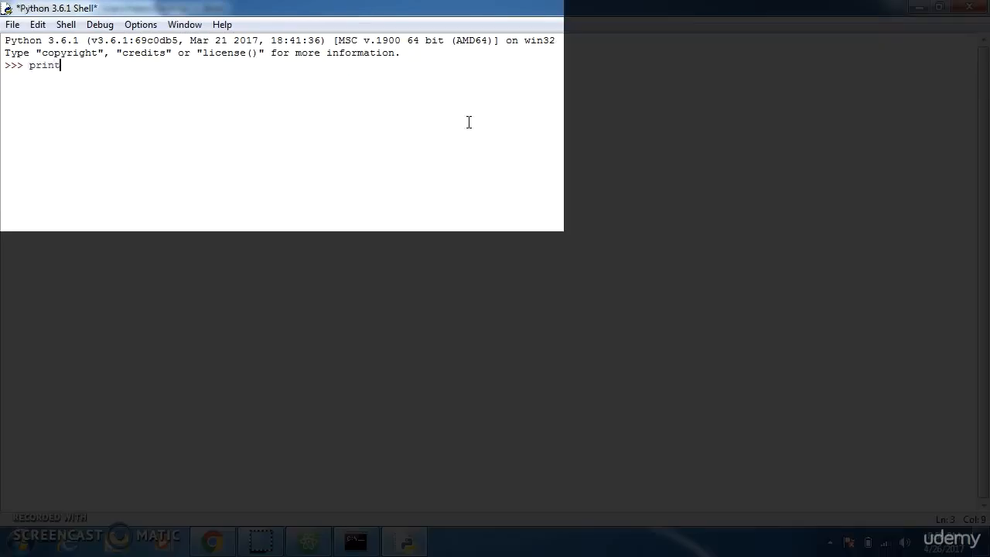
pyautogui.write('("Hello,')
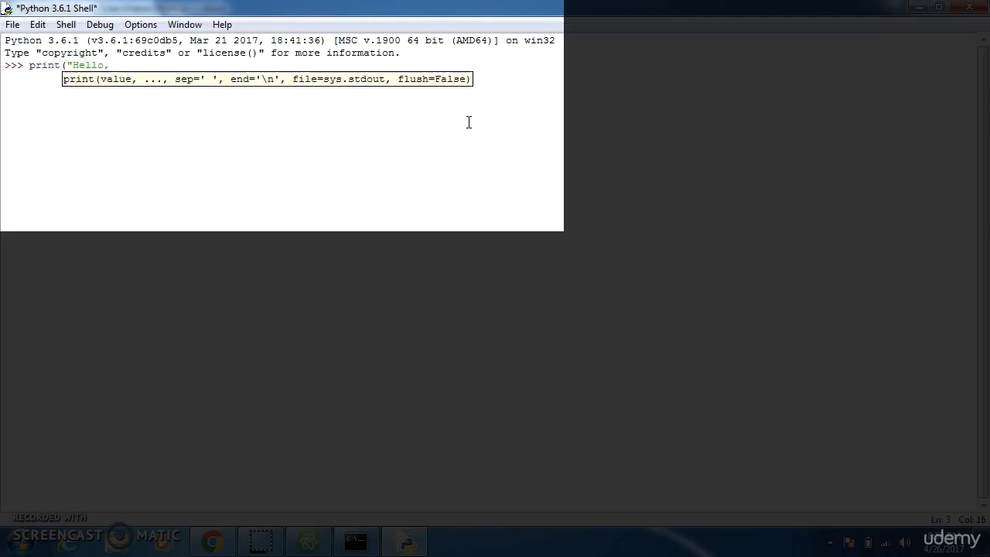
pyautogui.write(' World!")')
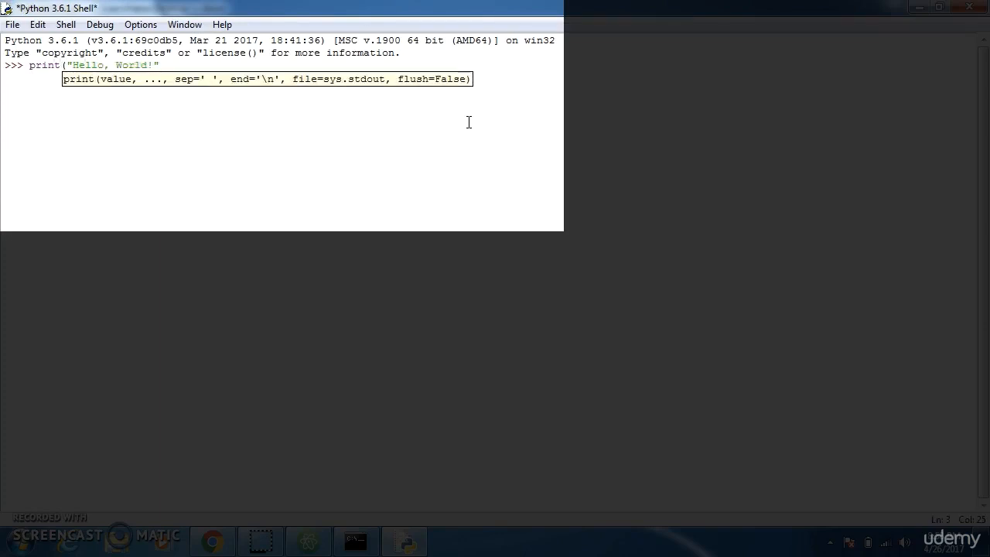
pyautogui.press('Return')
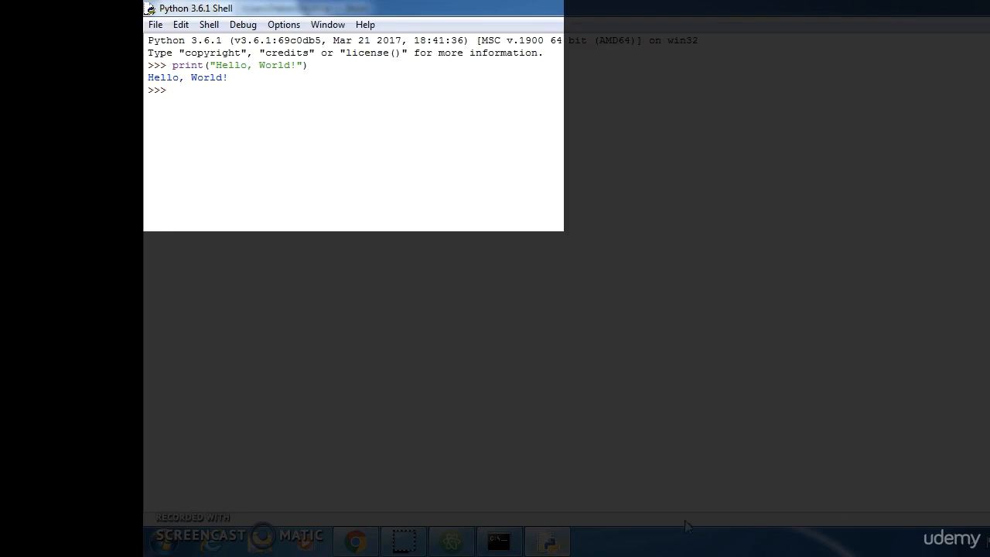
# - Switch to the Command Prompt and try to start Python with the python3 command
pyautogui.click(513, 536)
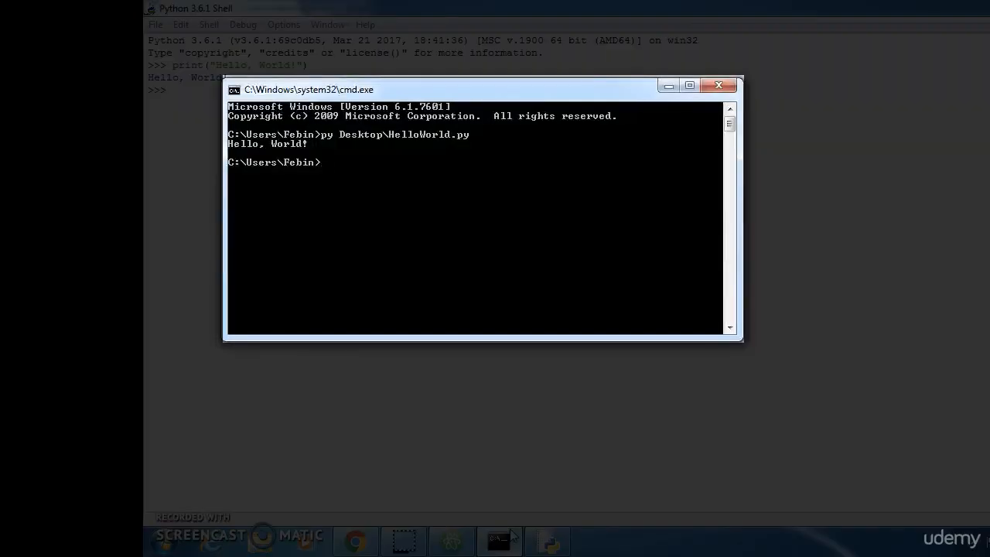
pyautogui.write('python3')
pyautogui.press('Return')
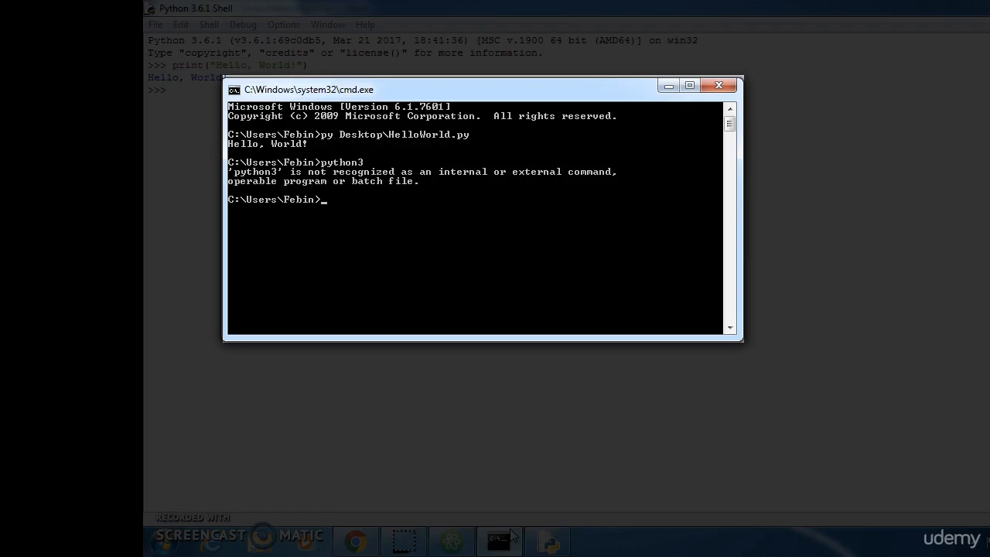
pyautogui.write('py')
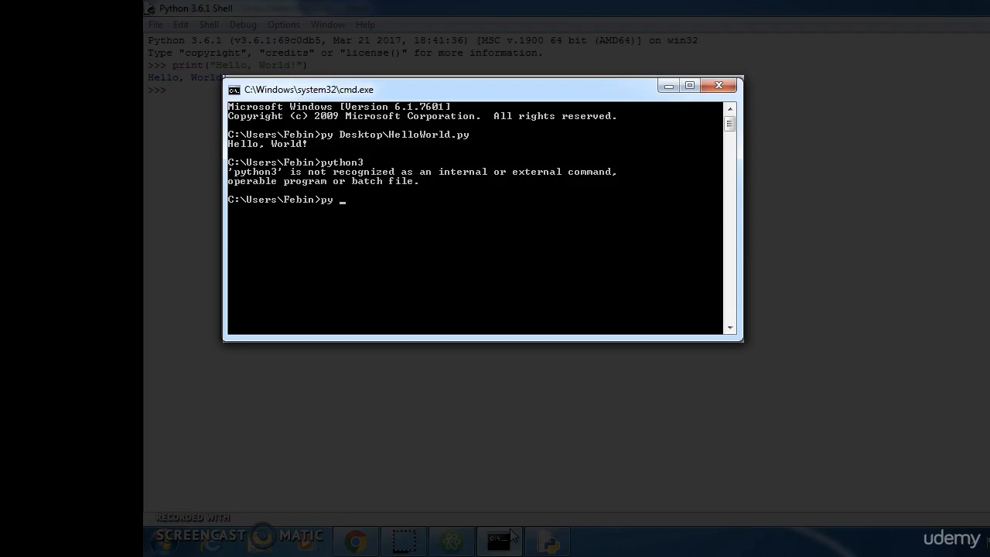